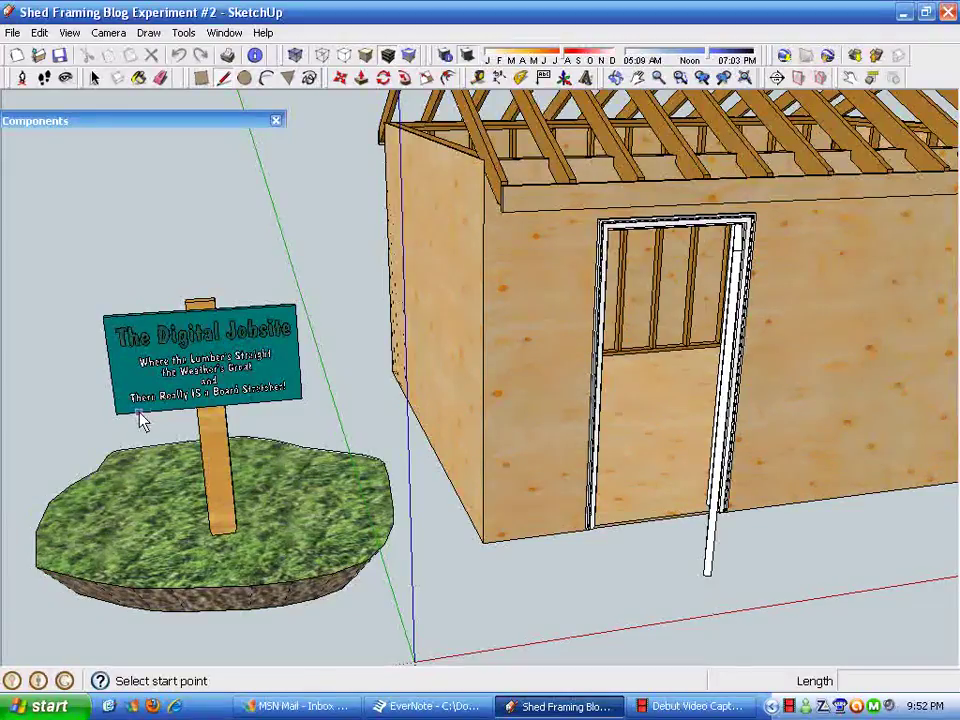
Zoom out to frame the whole framed shed and the Digital Jobsite sign.
scroll(140, 420, "down", 4)
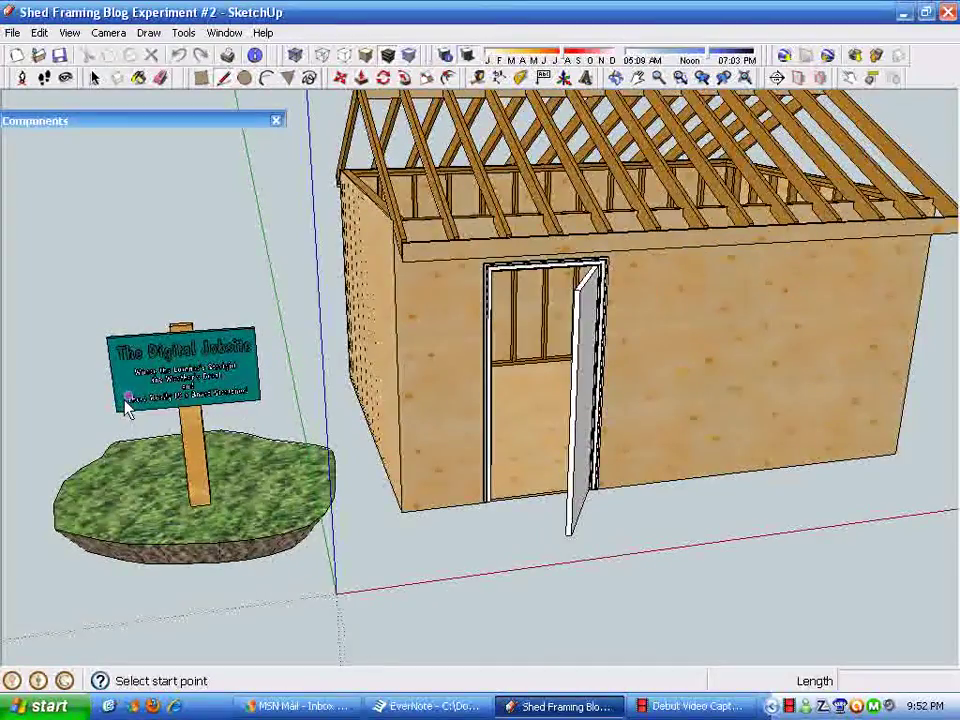
scroll(336, 396, "down", 2)
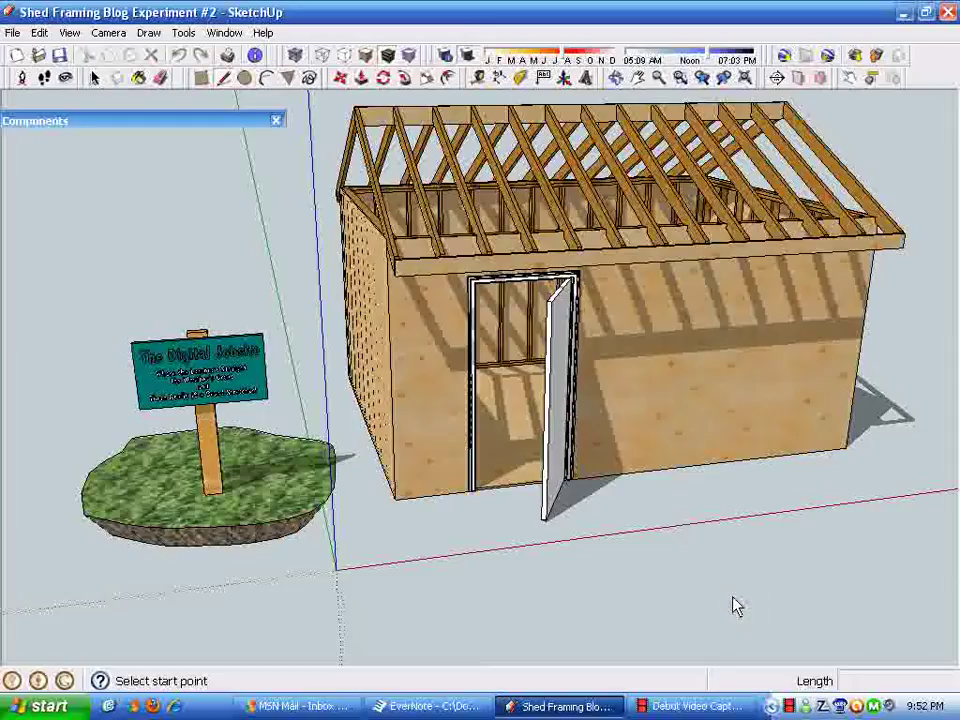
Turn shadows back on and select the Digital Jobsite sign group.
left_click(467, 56)
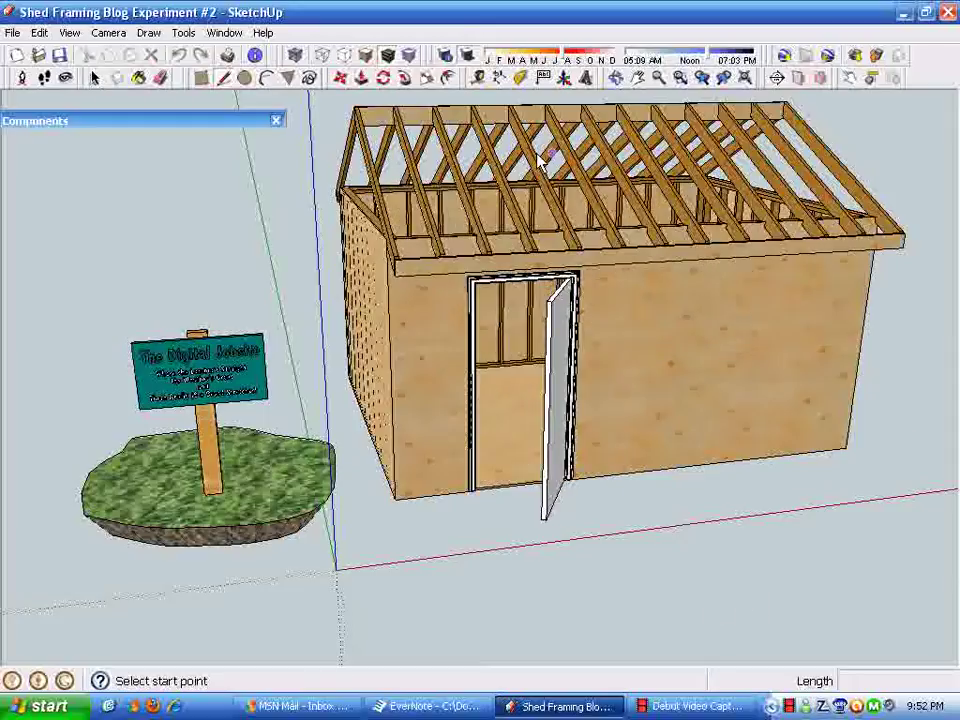
left_click(467, 56)
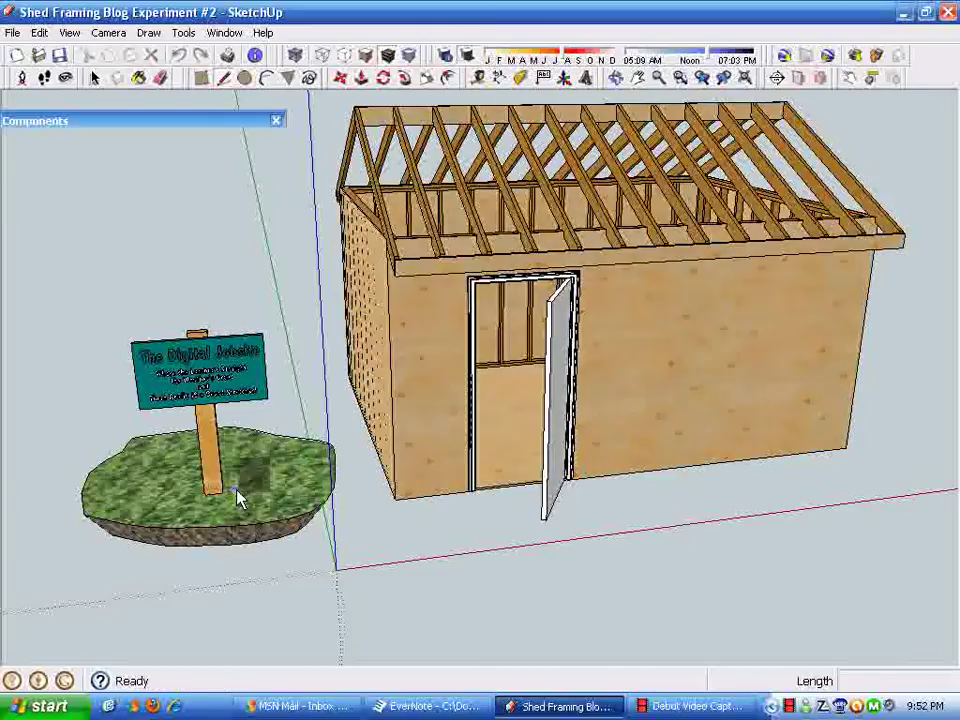
left_click(236, 495)
key("space")
left_click(236, 495)
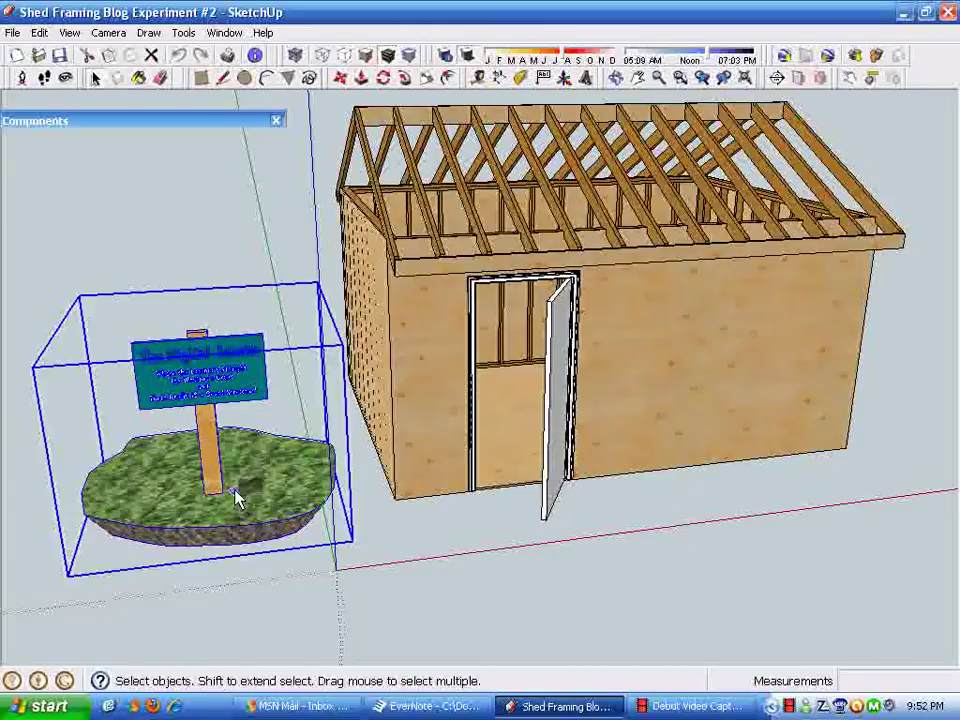
Hide the sign and its grass base, and switch off Hidden Geometry display.
right_click(243, 497)
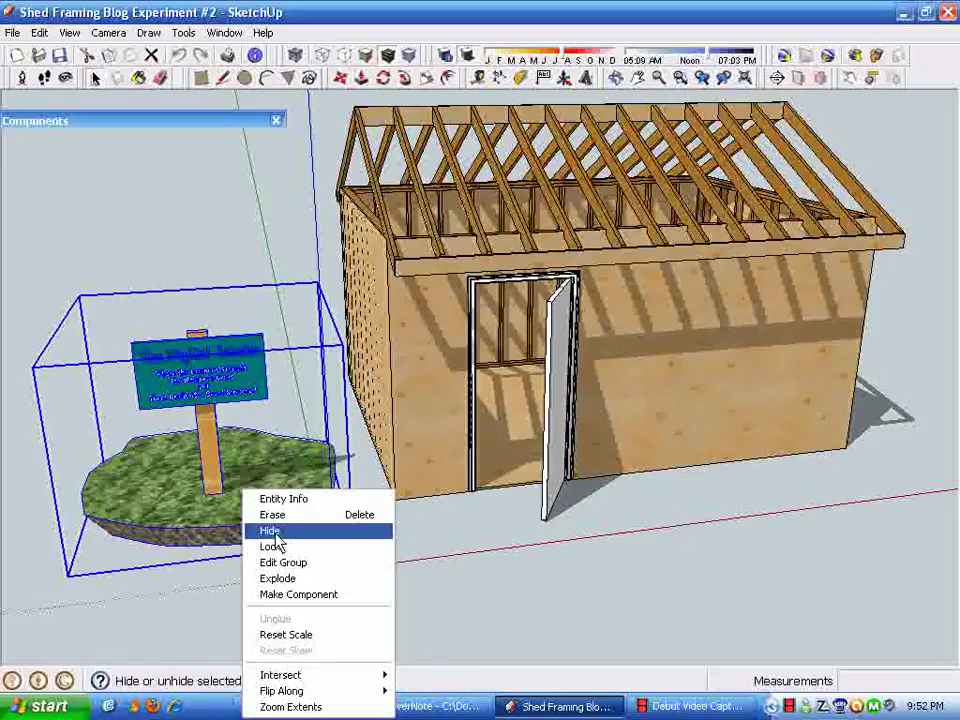
left_click(275, 530)
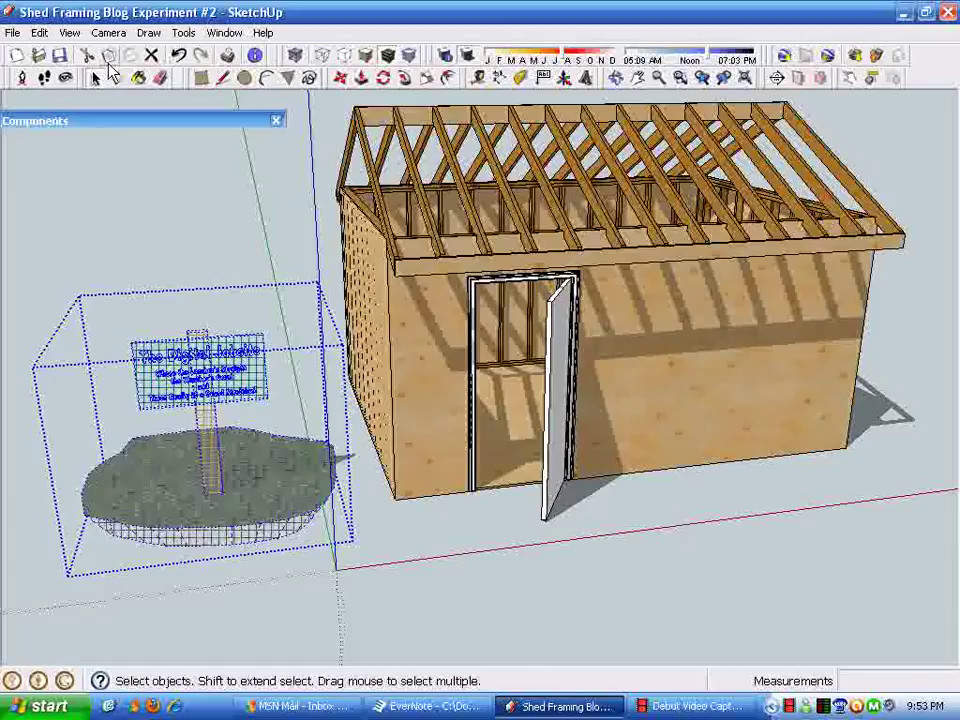
left_click(71, 36)
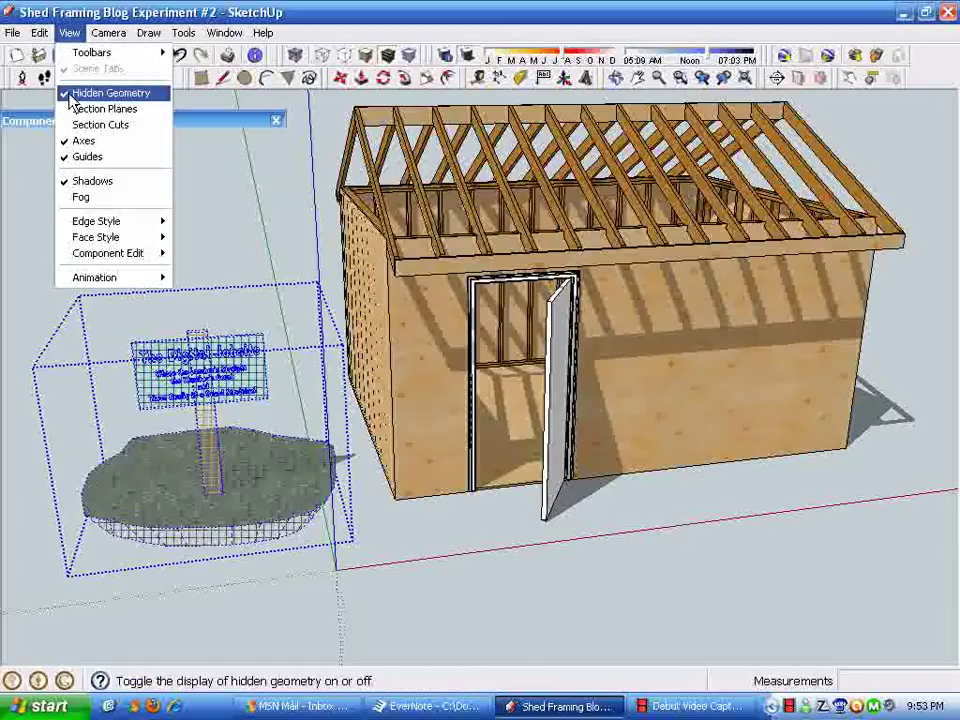
left_click(100, 93)
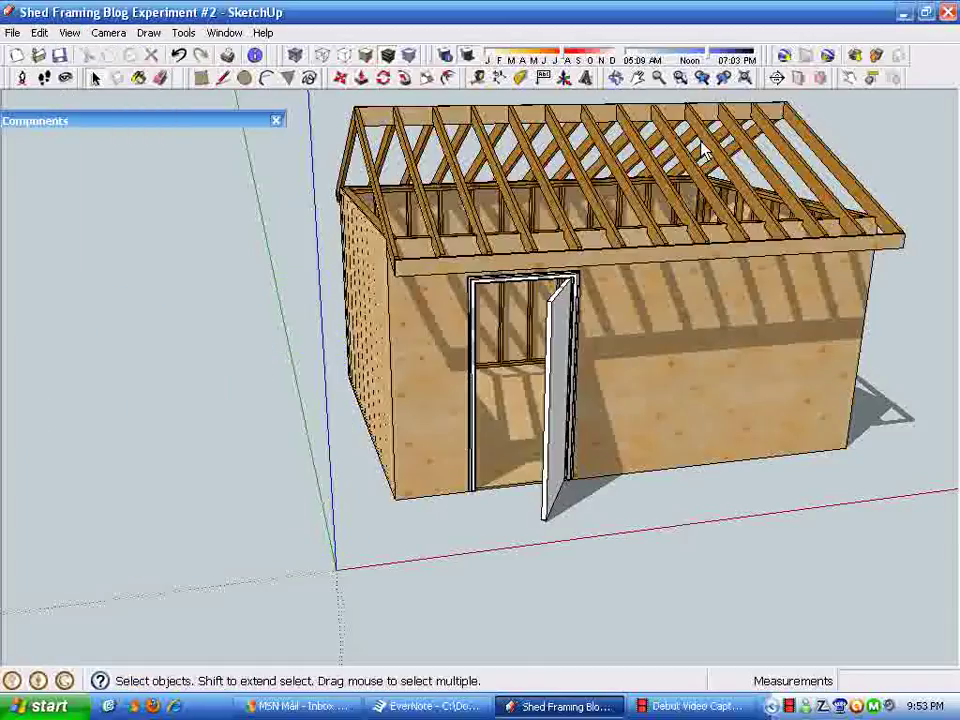
Turn shadows off and orbit to a frontal view of the shed's door wall.
left_click(467, 57)
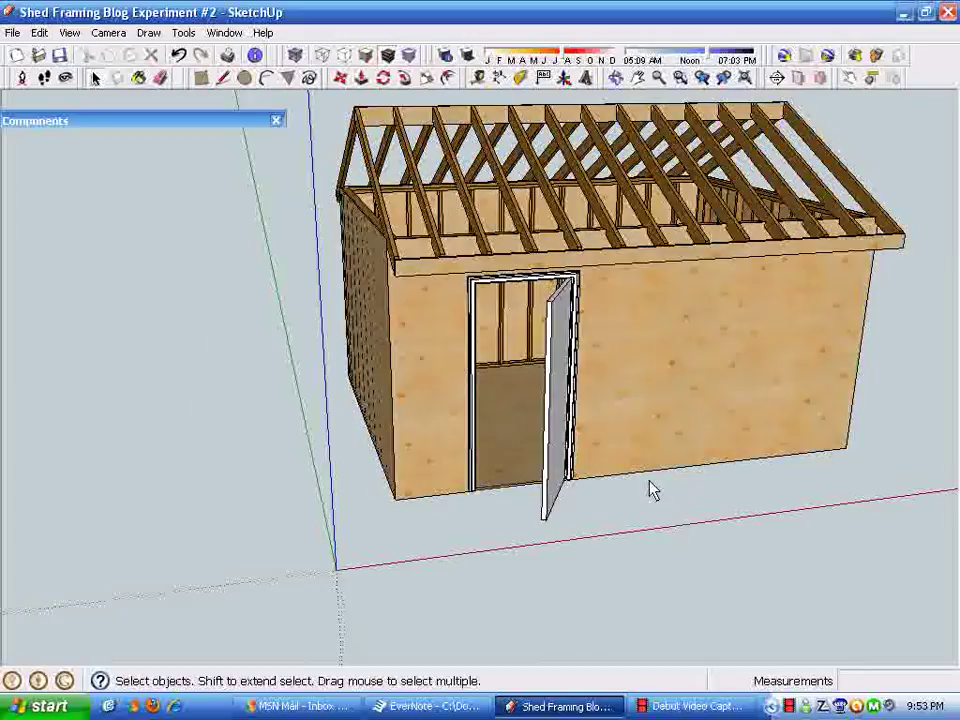
left_click(645, 448)
scroll(636, 401, "down", 3)
middle_click_drag(636, 394, 540, 400)
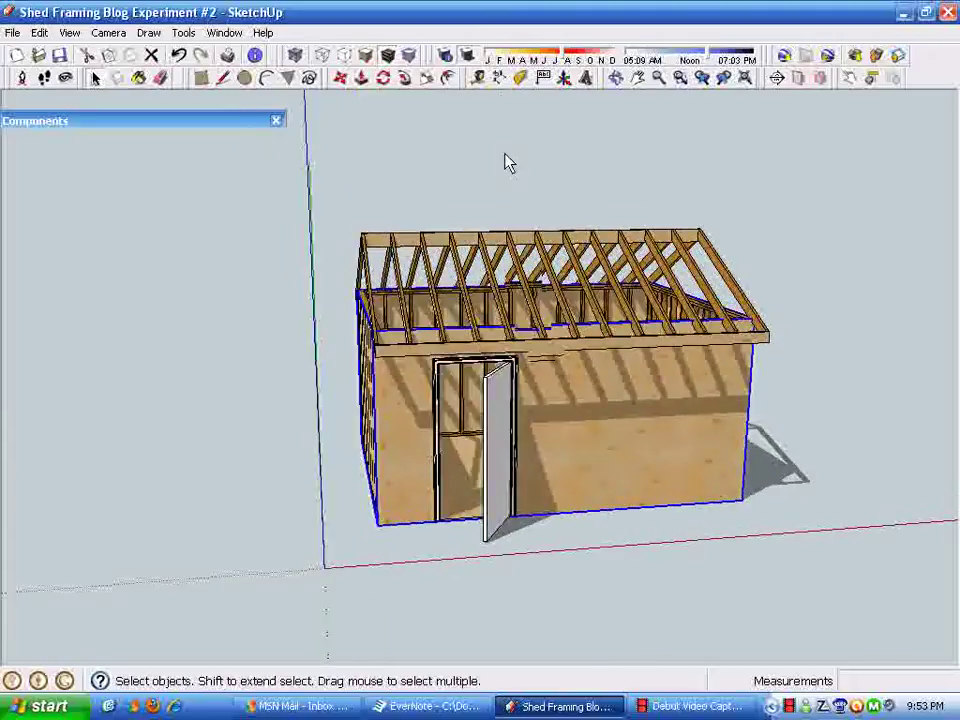
left_click(467, 57)
middle_click_drag(703, 598, 724, 602)
left_click(724, 602)
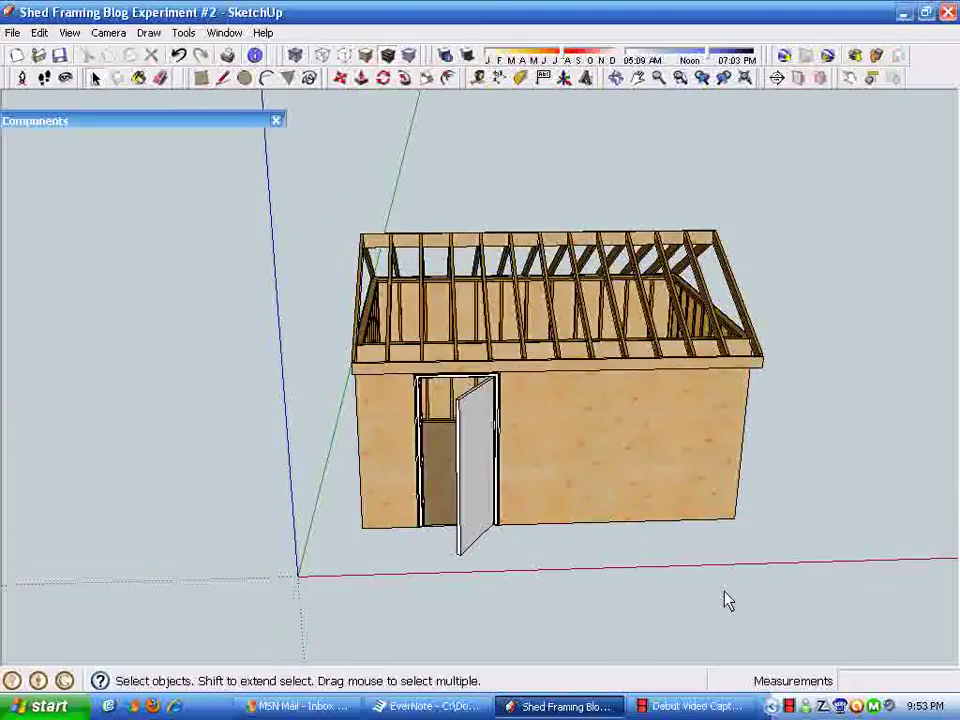
middle_click_drag(542, 579, 536, 525)
scroll(522, 514, "up", 3)
scroll(522, 514, "up", 1)
Inspect the door leaf and frame, tilt the view over the roof, and nudge the Components panel up.
left_click(456, 433)
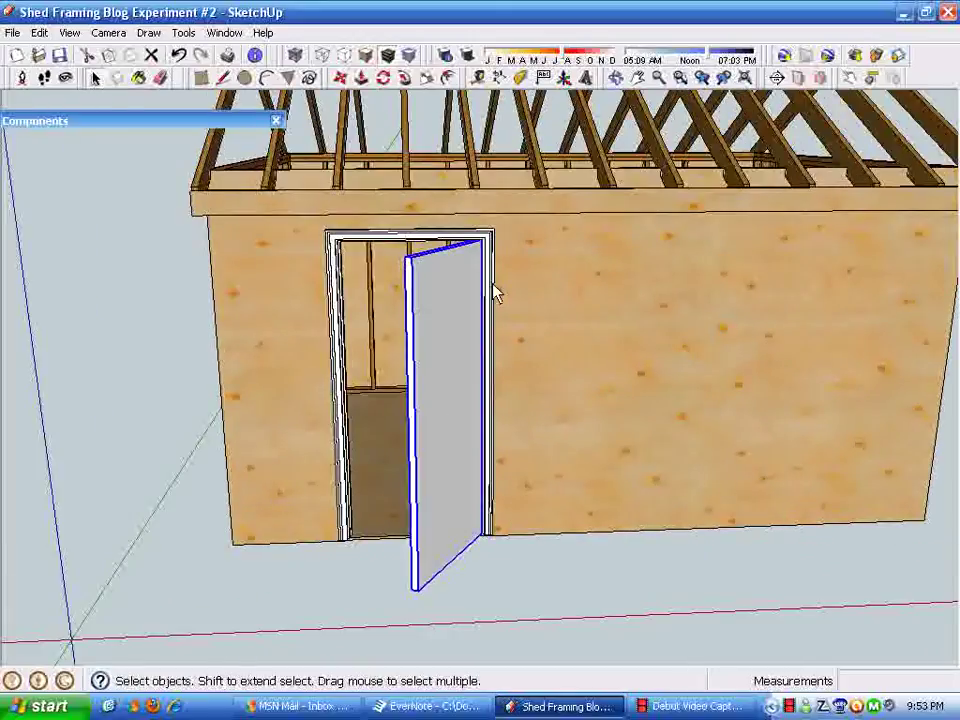
left_click(430, 245)
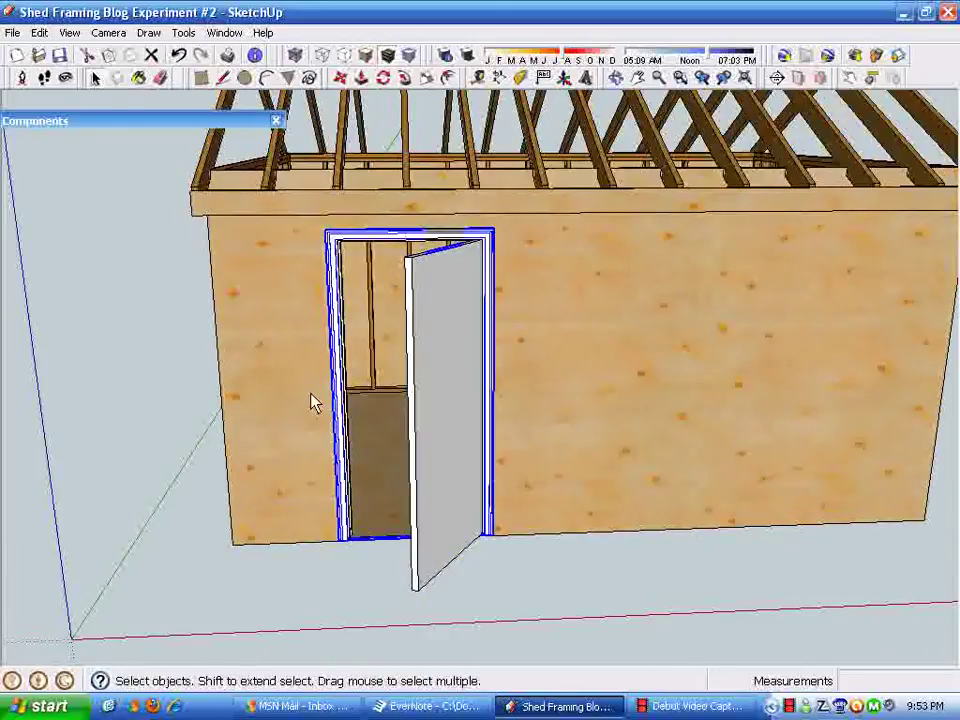
scroll(176, 467, "down", 2)
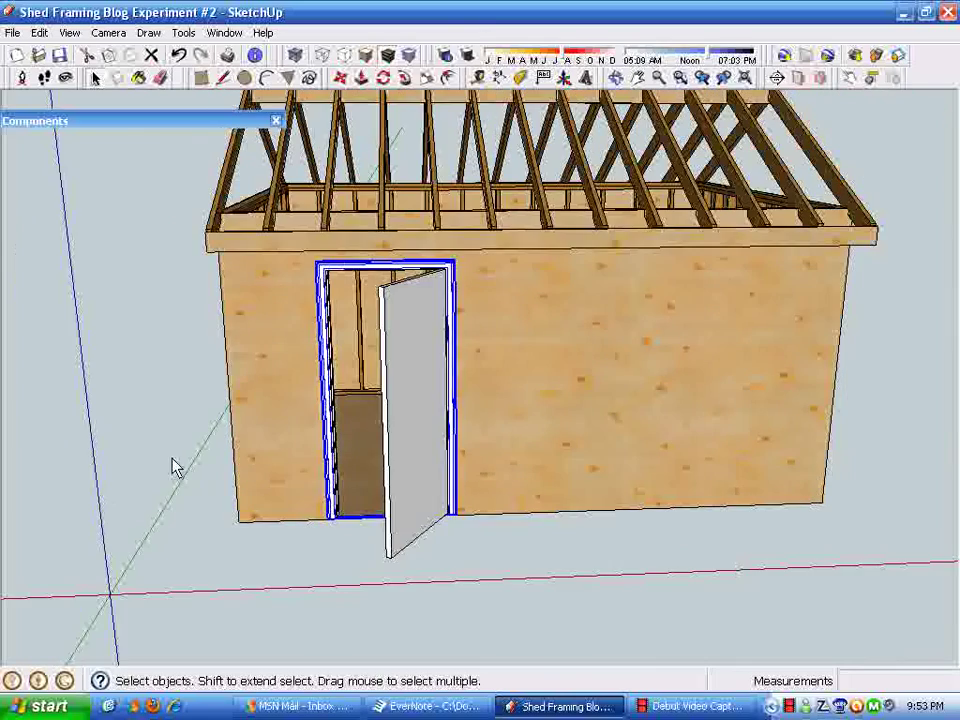
left_click(144, 441)
mouse_move(795, 506)
middle_mouse_down()
mouse_move(772, 498)
mouse_move(795, 506)
mouse_move(791, 493)
middle_mouse_up()
middle_click_drag(660, 420, 653, 471)
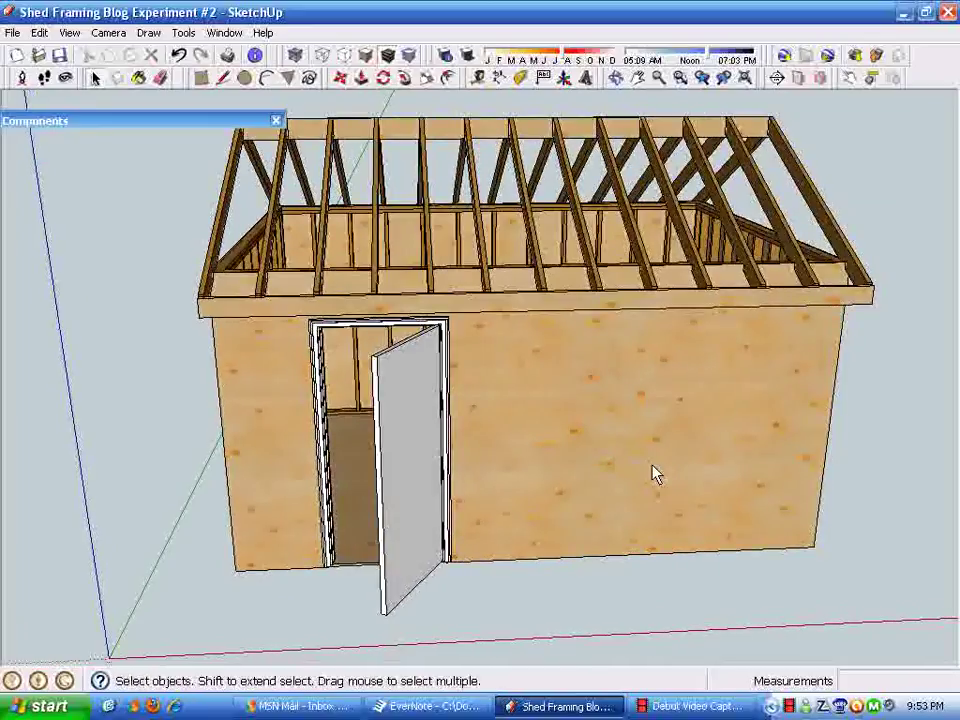
left_click_drag(147, 123, 165, 108)
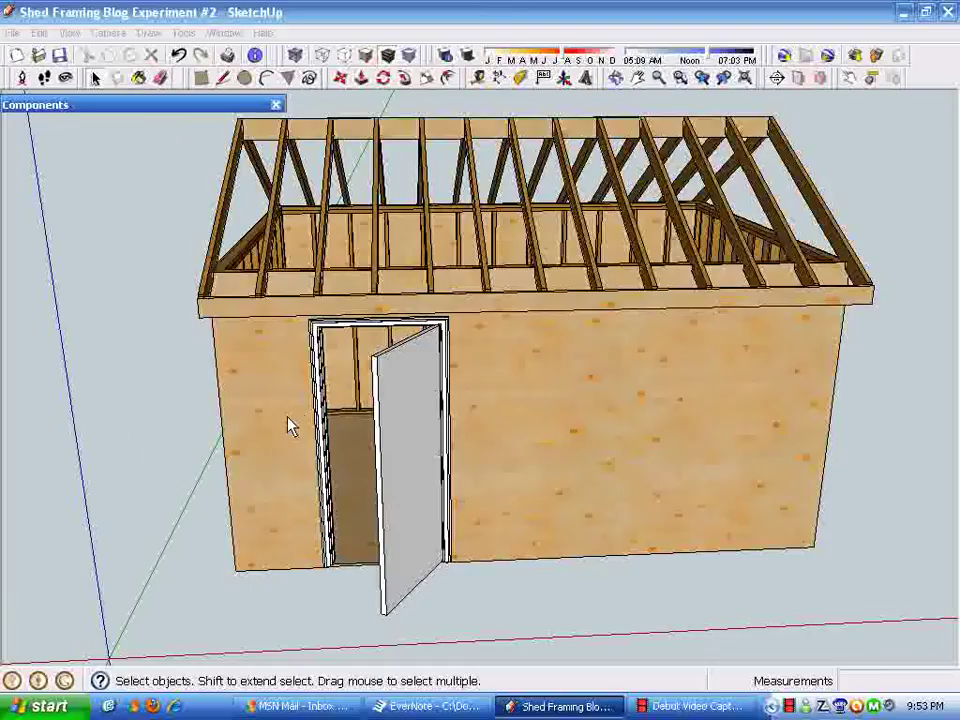
scroll(285, 460, "down", 2)
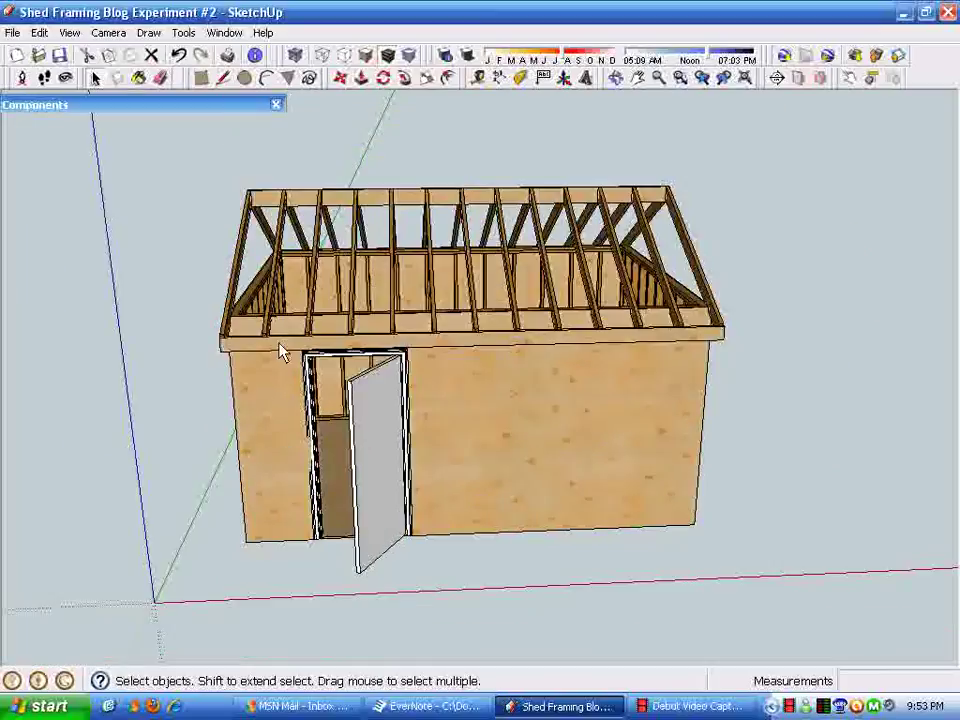
Expand the Components browser and click into its search box to start a search.
left_click(172, 106)
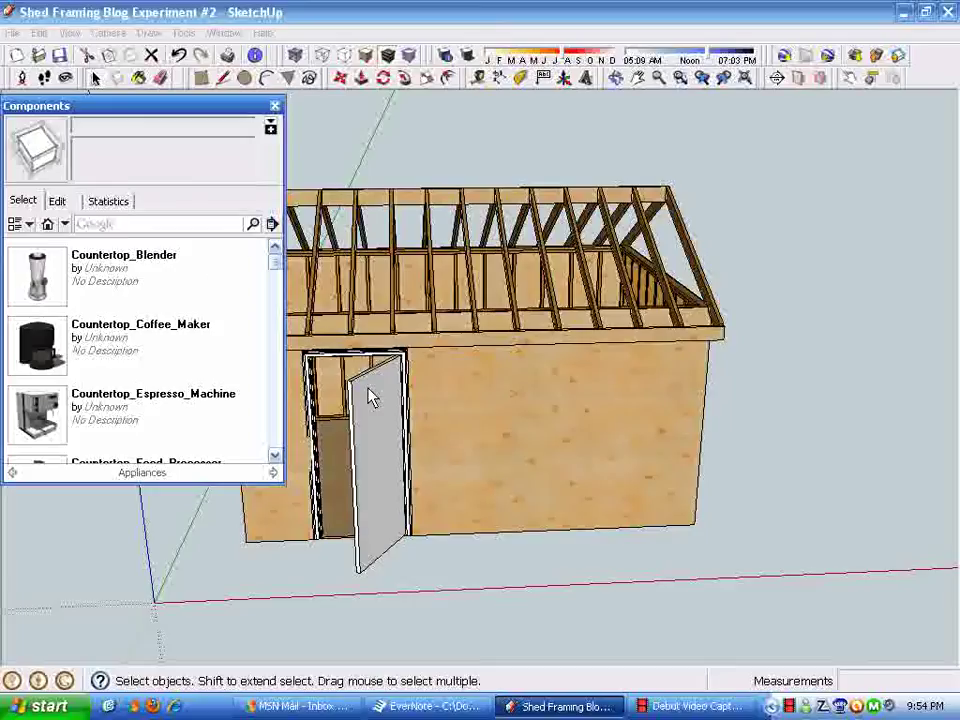
mouse_move(538, 483)
middle_mouse_down()
mouse_move(553, 433)
mouse_move(588, 437)
middle_mouse_up()
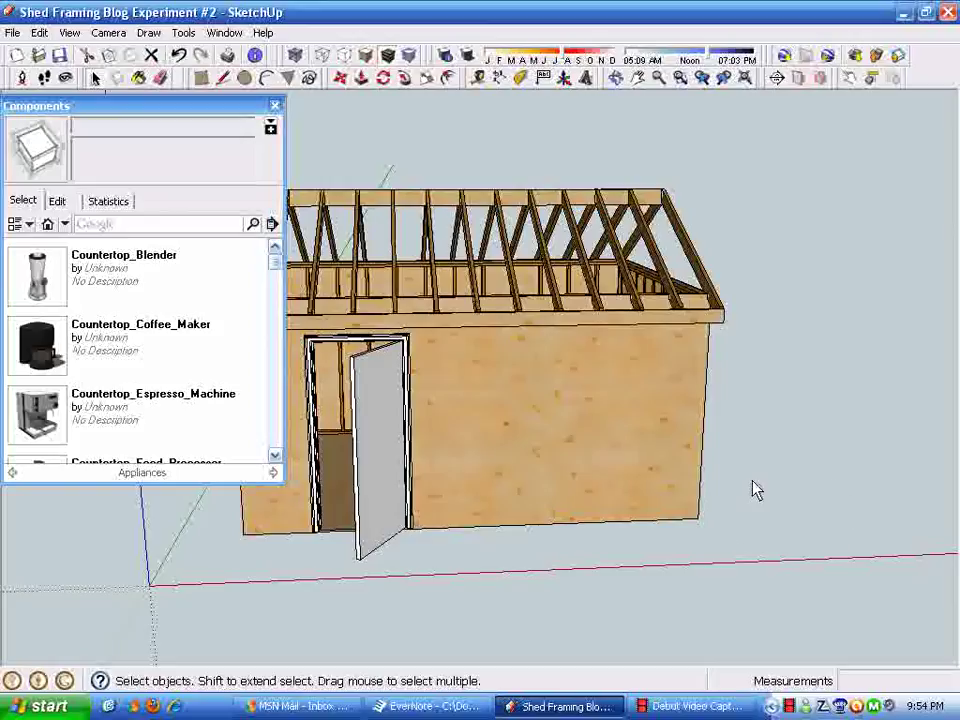
left_click(179, 228)
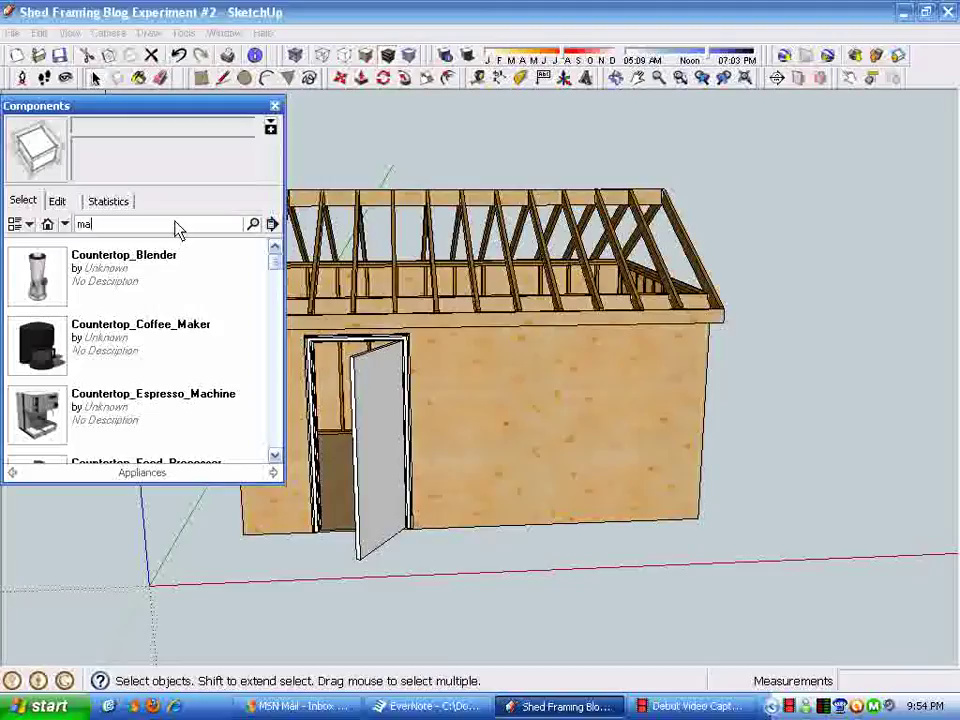
Search the component library for 'marvin window' and scroll through the roughly 1351 results.
type("marvin window")
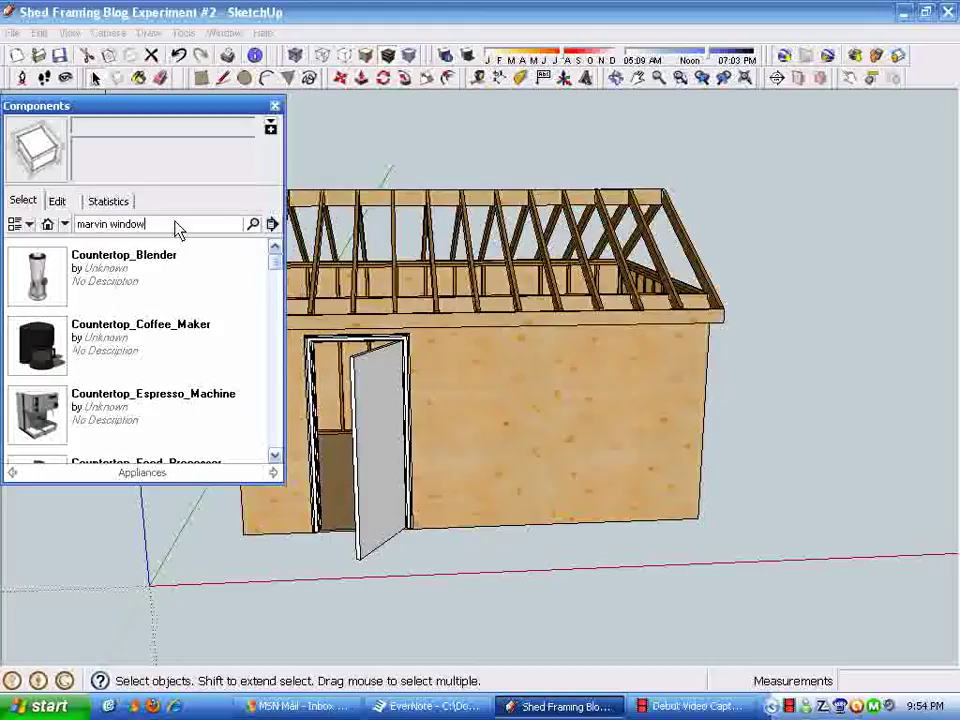
left_click(252, 227)
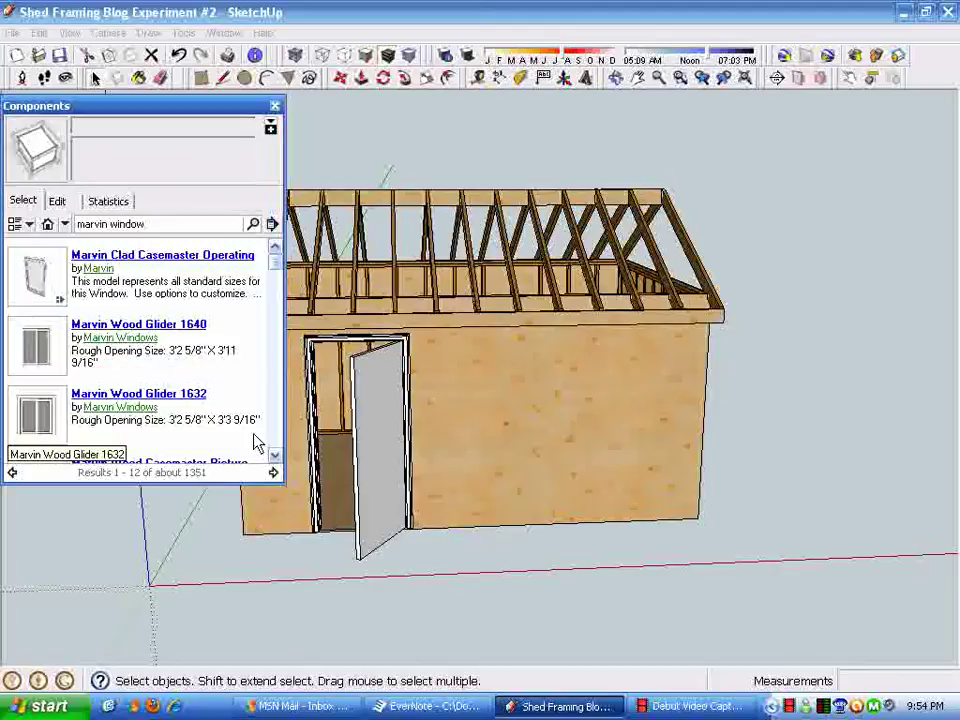
left_click_drag(274, 266, 279, 277)
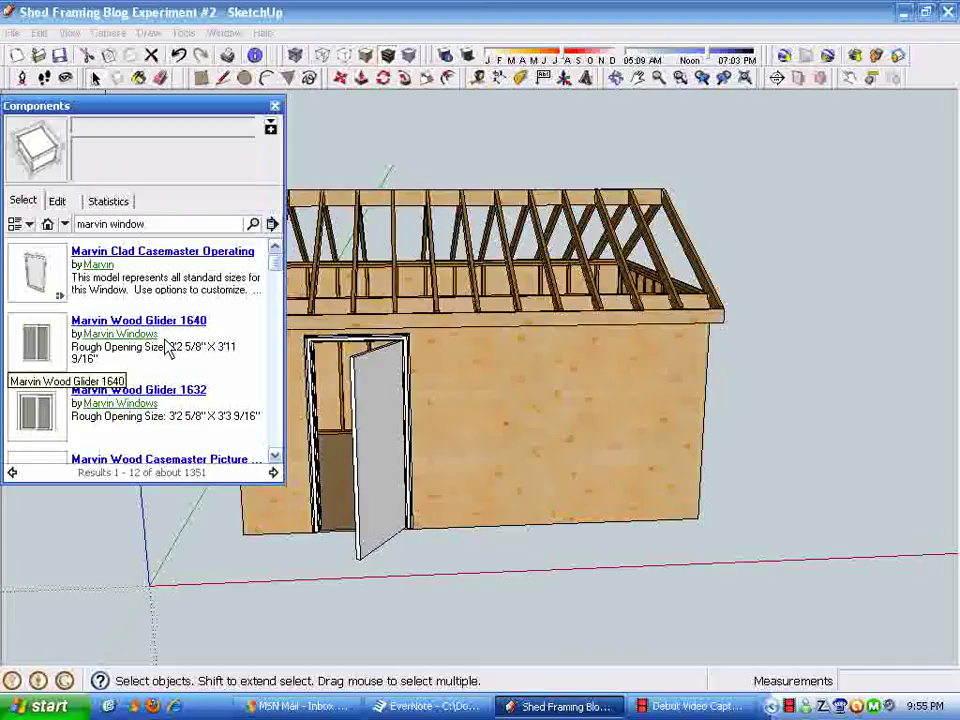
mouse_move(279, 272)
left_mouse_down()
mouse_move(276, 439)
mouse_move(274, 253)
left_mouse_up()
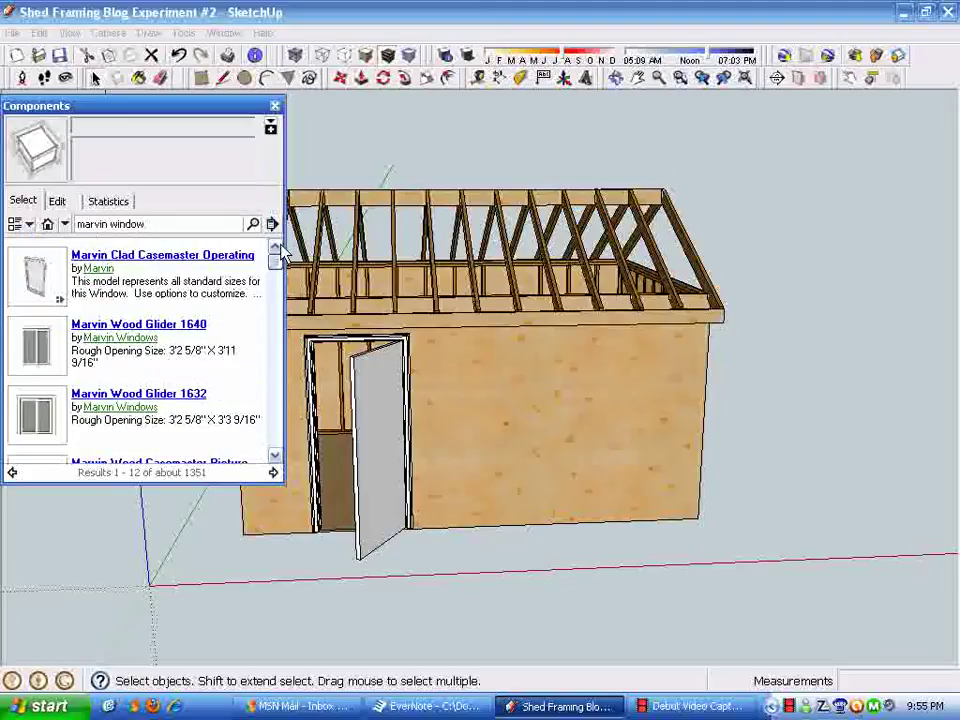
Open the Marvin Clad Casemaster Operating page, download it, and confirm loading it into the model.
left_click(136, 258)
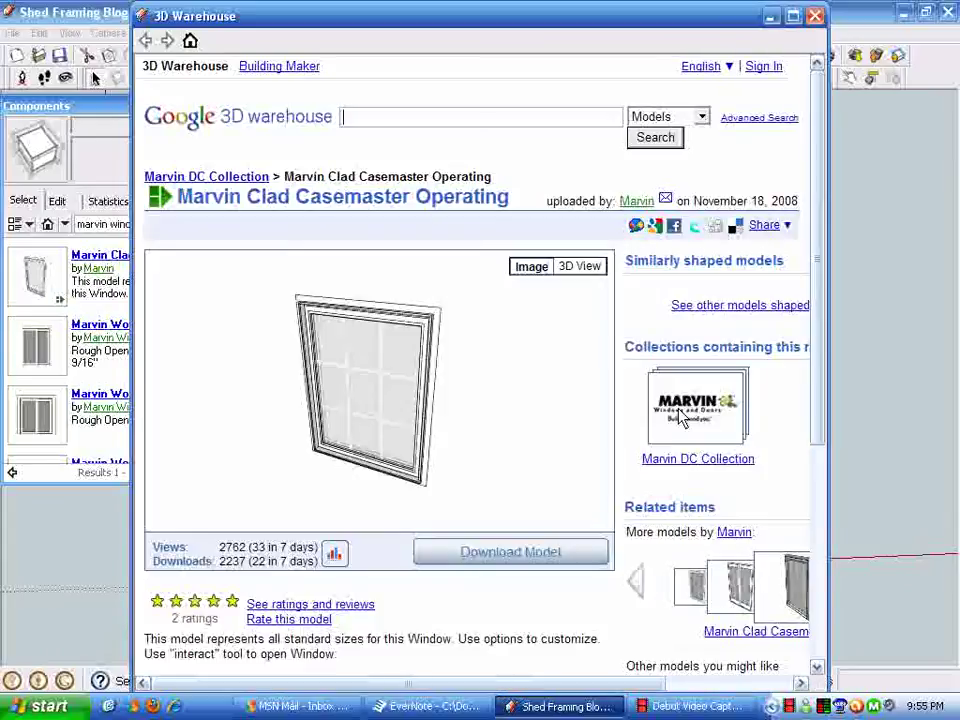
left_click(100, 415)
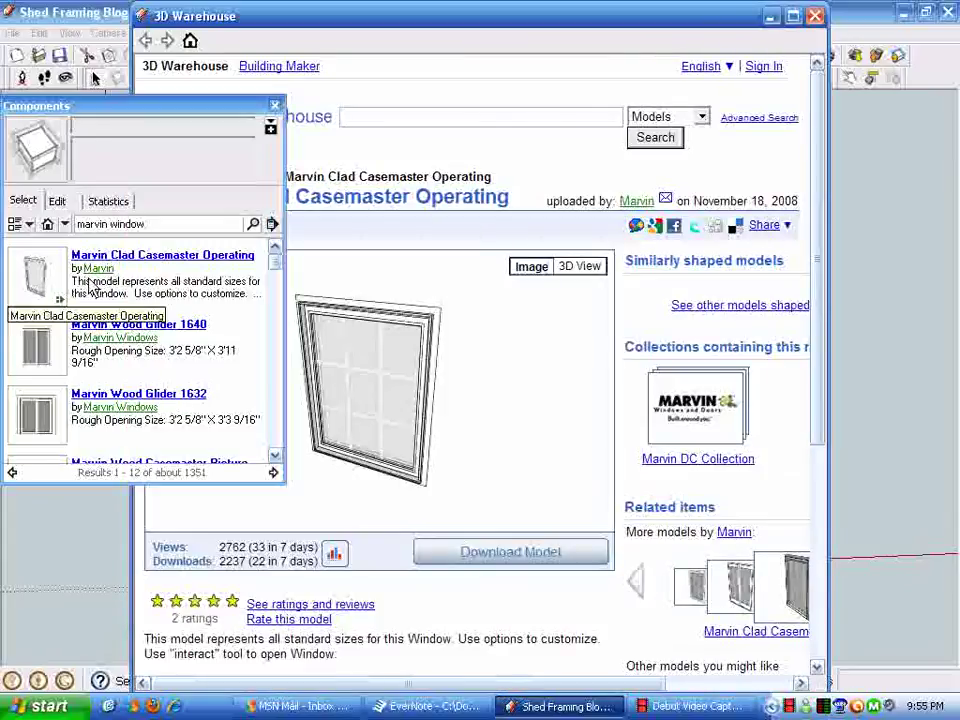
left_click(498, 560)
left_click(406, 386)
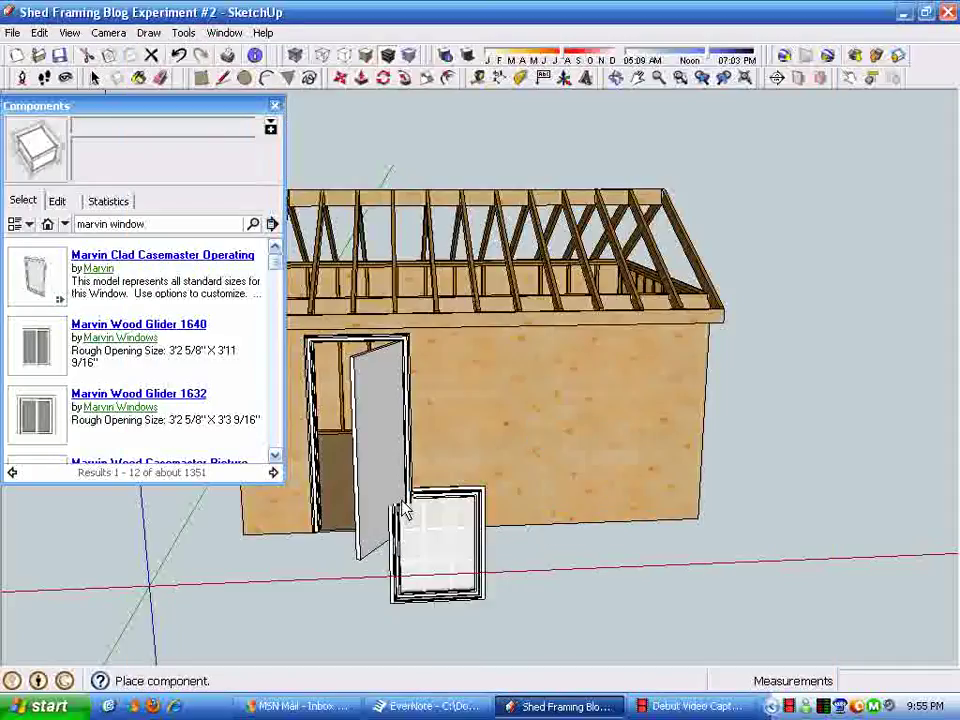
Place the Marvin window right of the shed, close the Components window, and select the window.
left_click(740, 420)
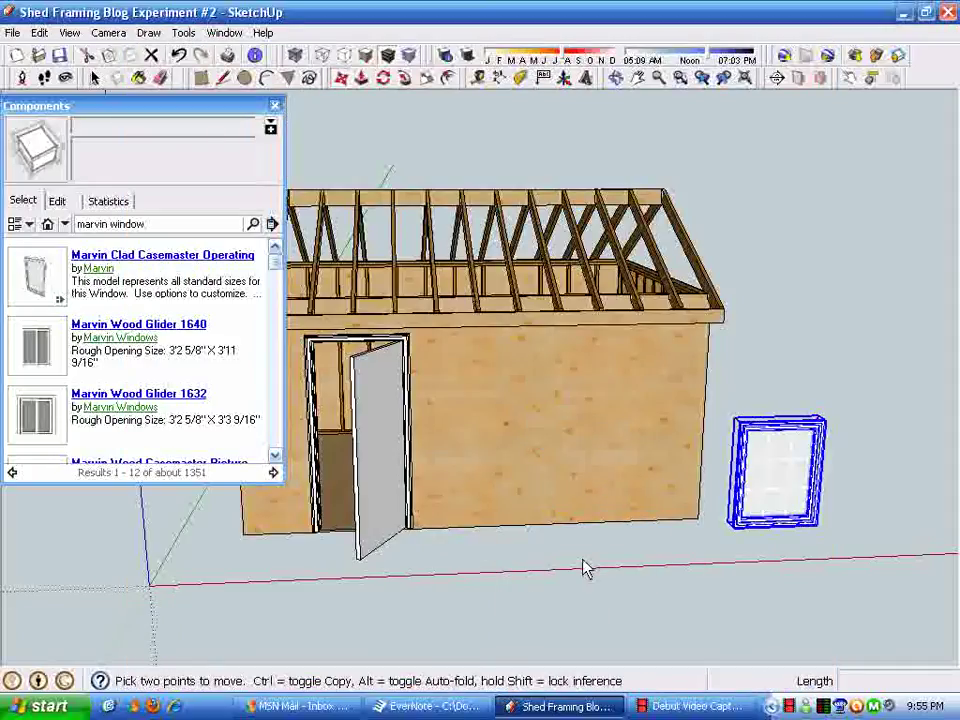
key("space")
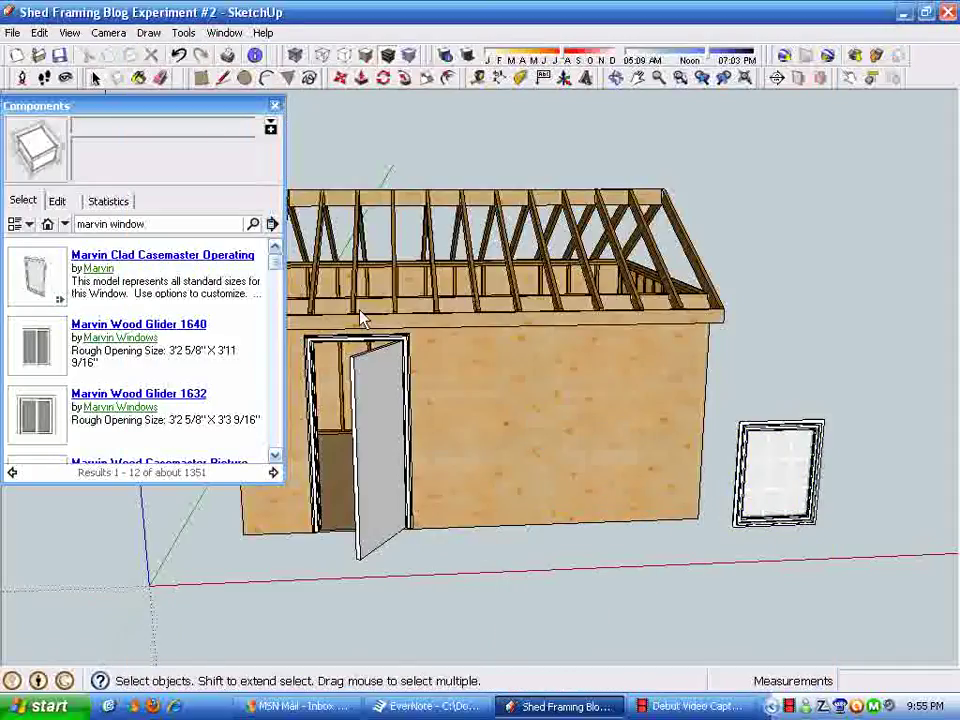
left_click(275, 106)
middle_click_drag(636, 476, 666, 456)
left_click(700, 458)
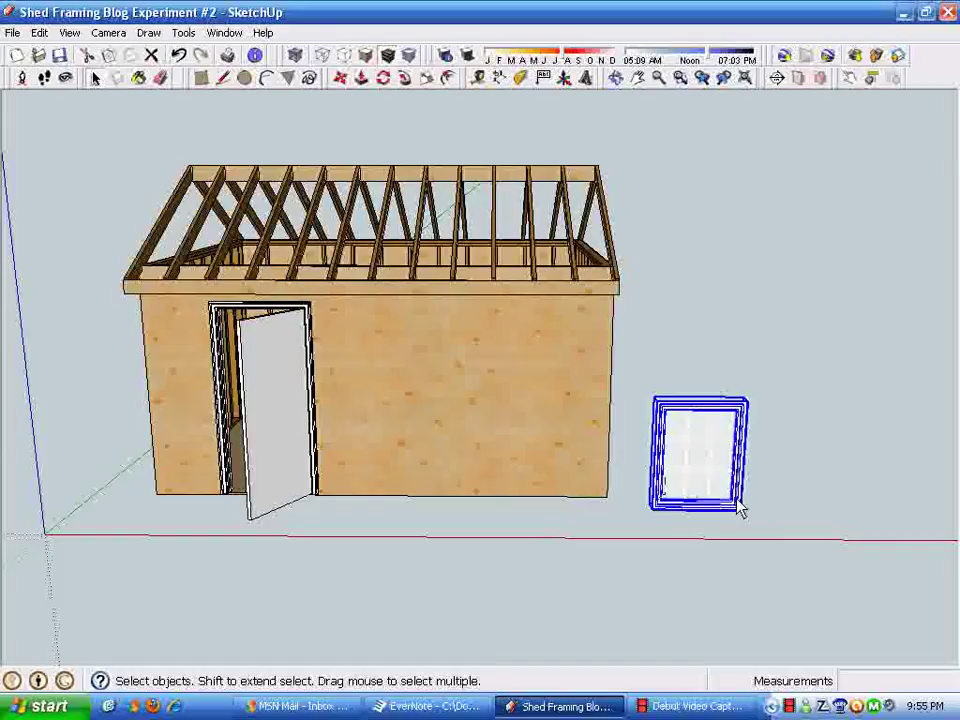
Move the Marvin window to stand just right of the shed's door wall, then orbit to check it.
left_click(340, 78)
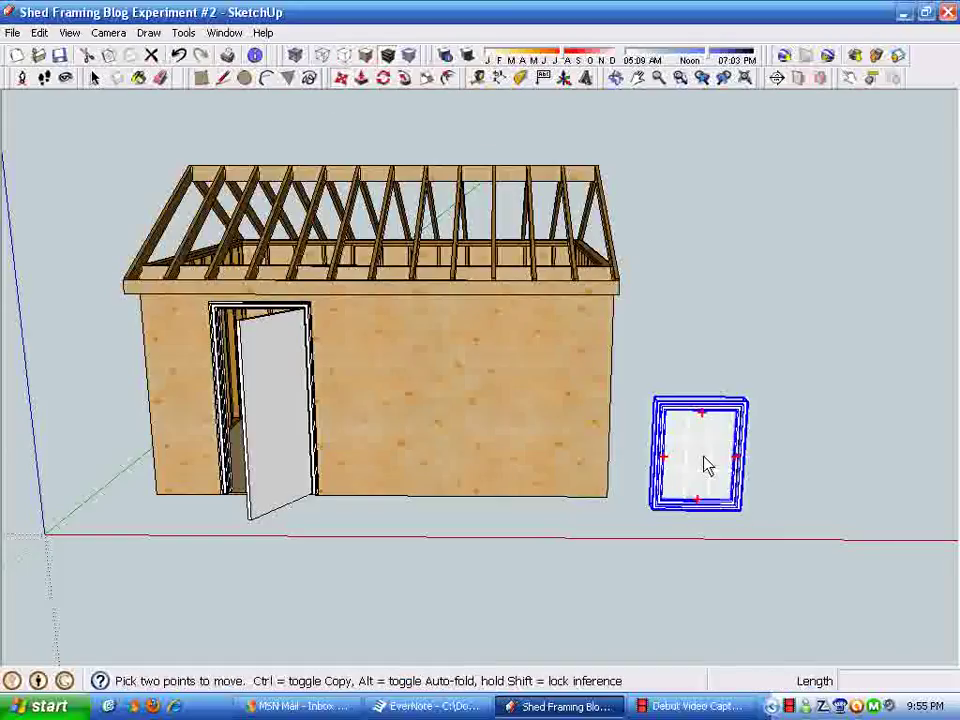
left_click(706, 464)
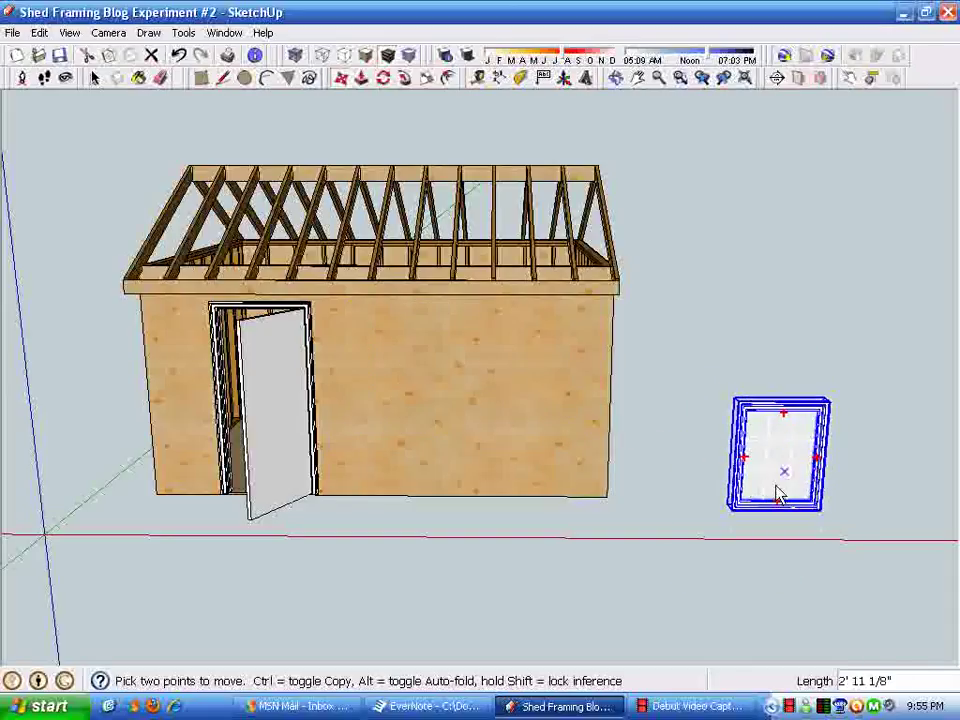
middle_click_drag(786, 540, 750, 545)
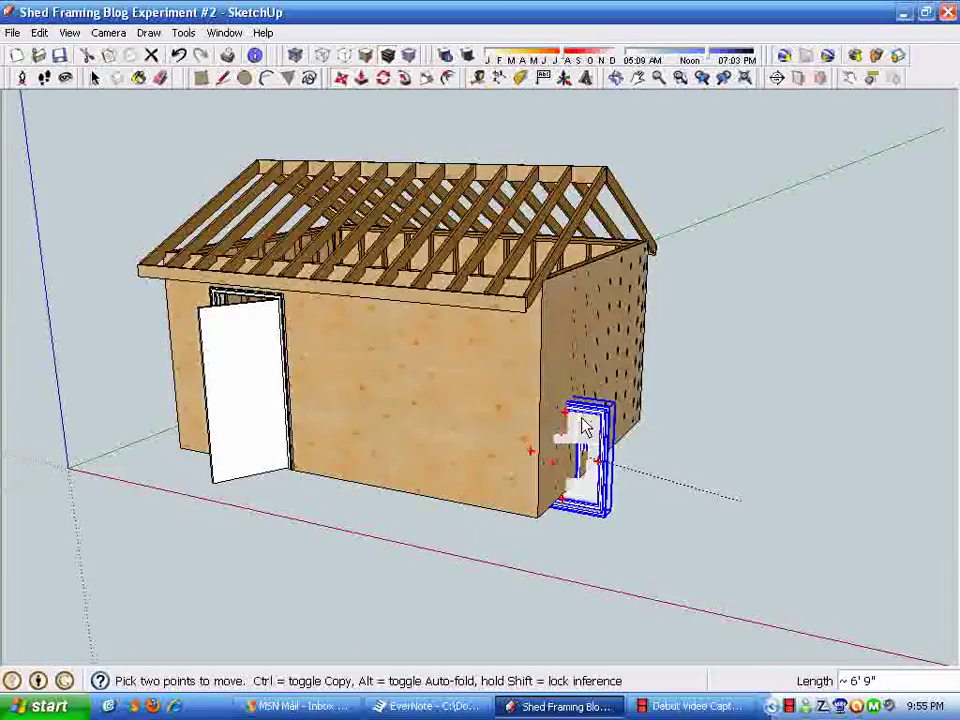
left_click(720, 510)
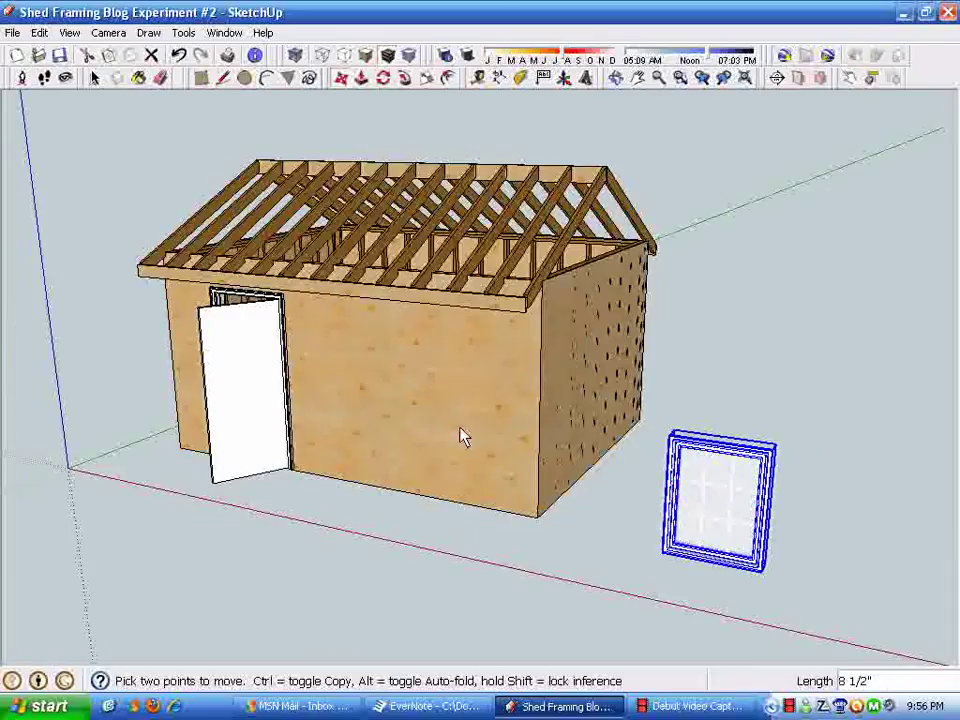
middle_click_drag(463, 437, 450, 360)
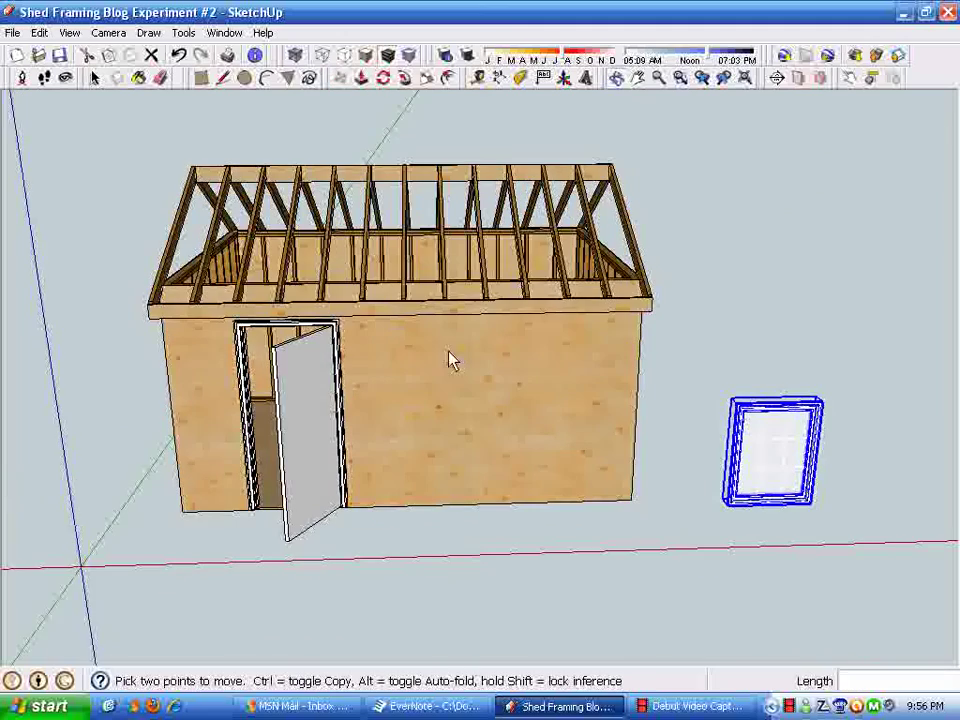
middle_click_drag(660, 598, 701, 609)
key("space")
left_click(714, 583)
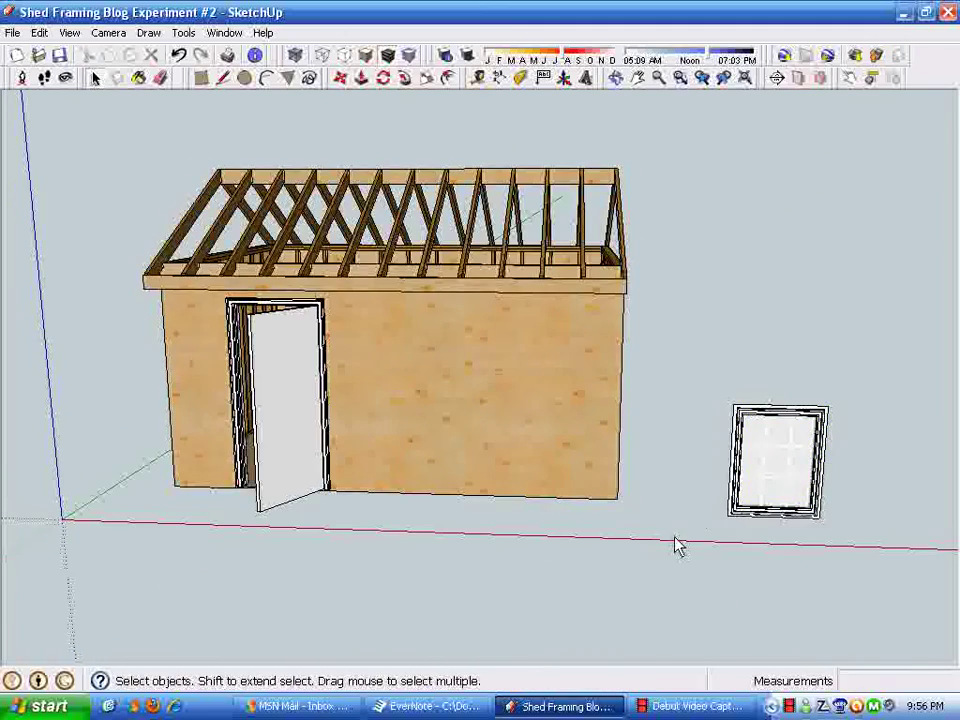
middle_click_drag(677, 545, 735, 590)
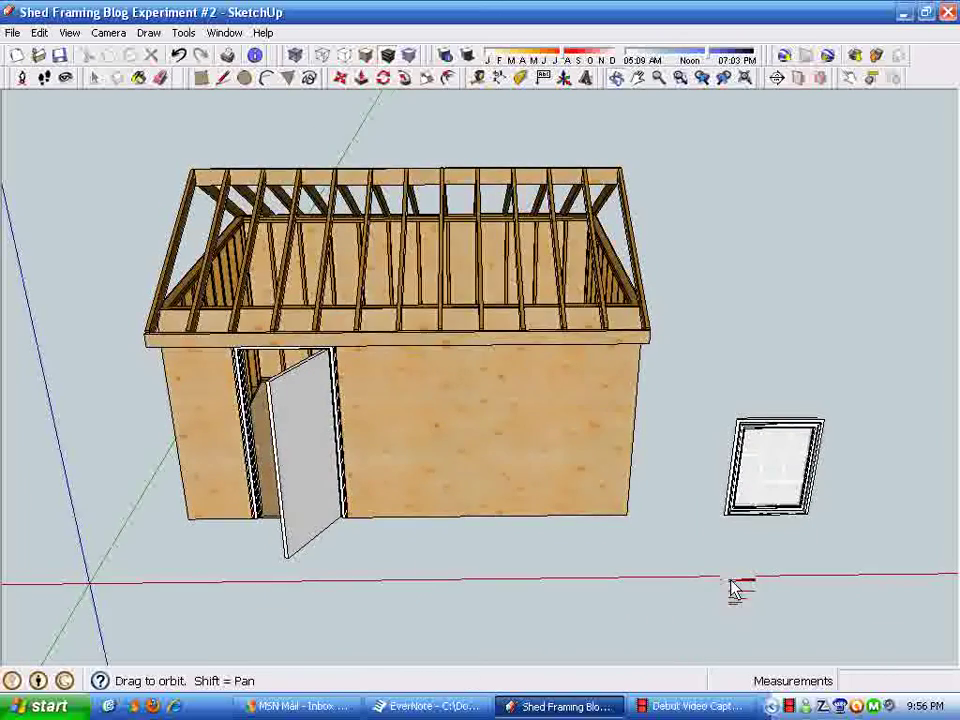
middle_click_drag(529, 506, 504, 360)
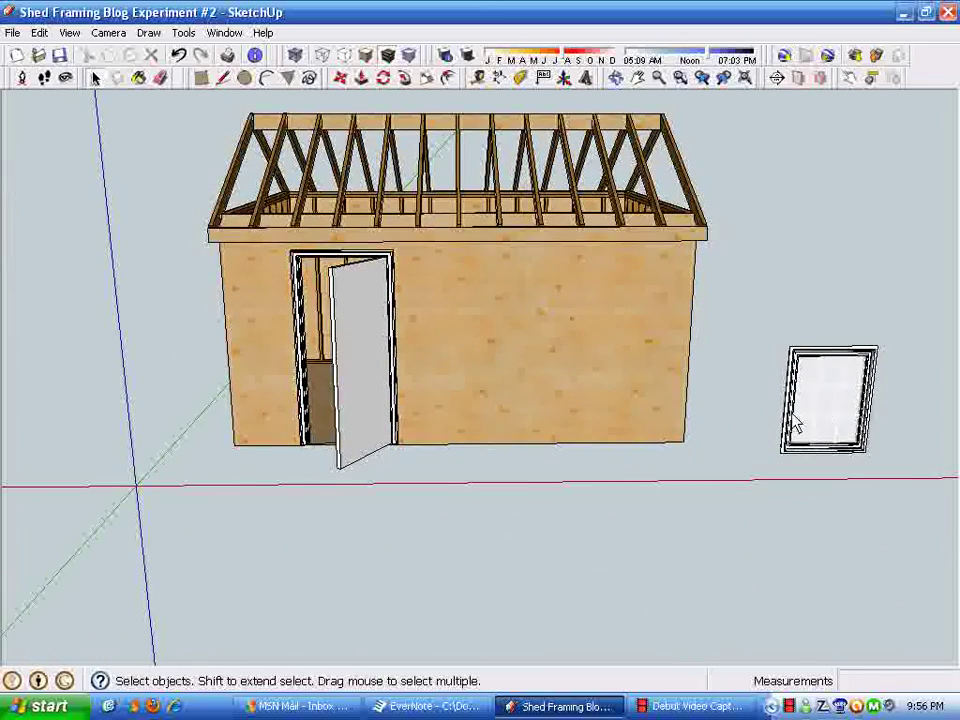